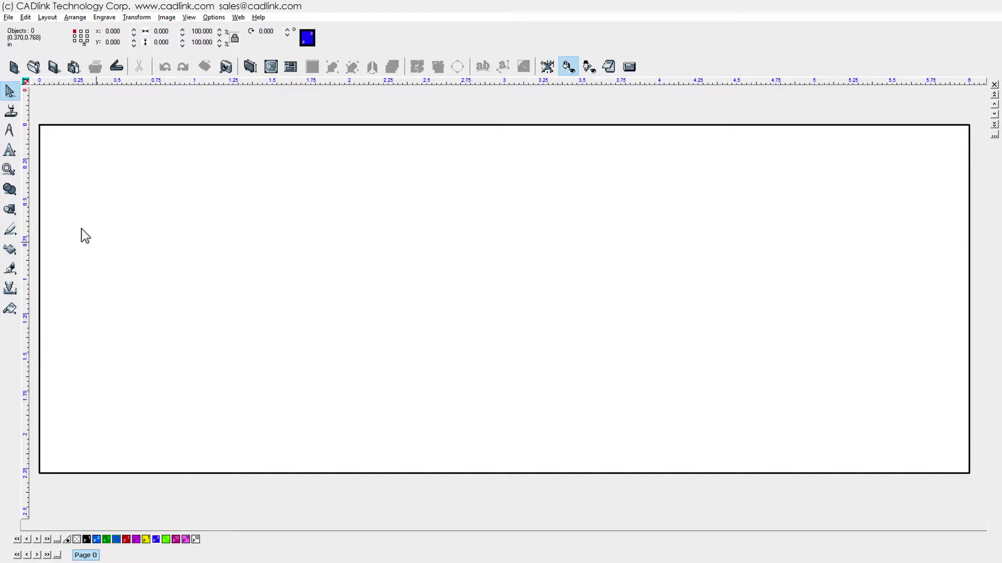
- Choose Bezier Node Edit from the curve-editing tool flyout
click(13, 230)
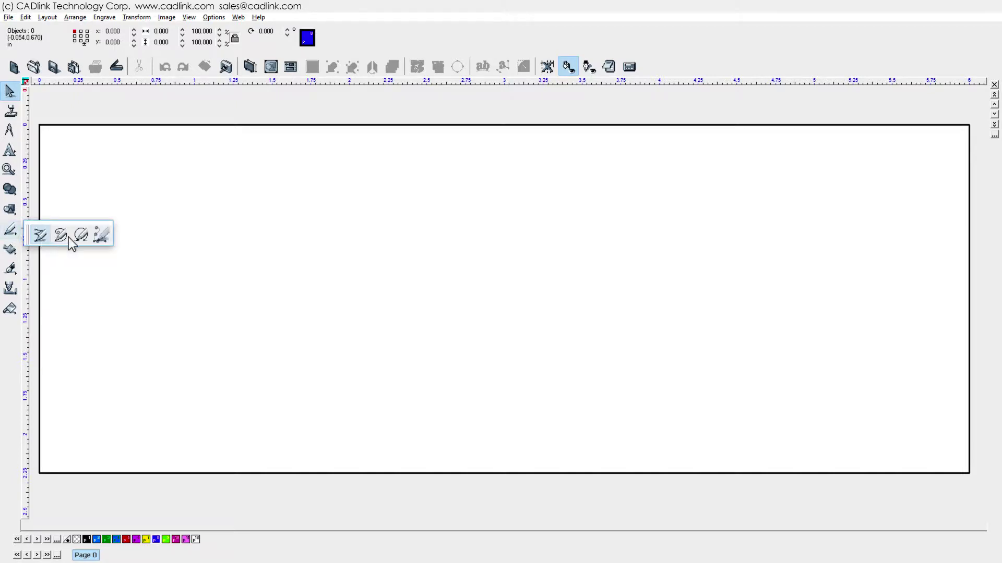
click(100, 235)
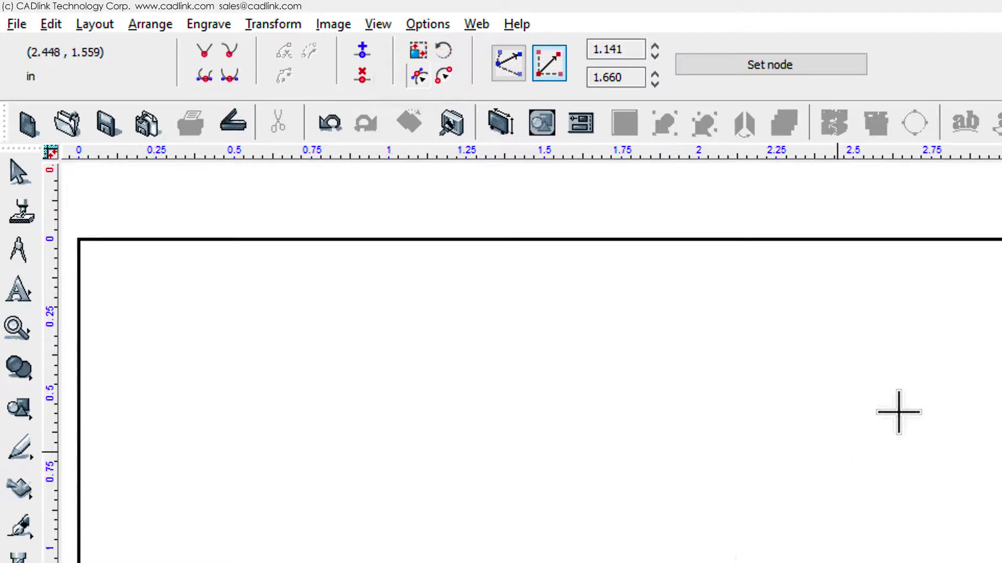
- Draw an open path with two straight sides meeting at a peak and a curved bottom segment
click(902, 269)
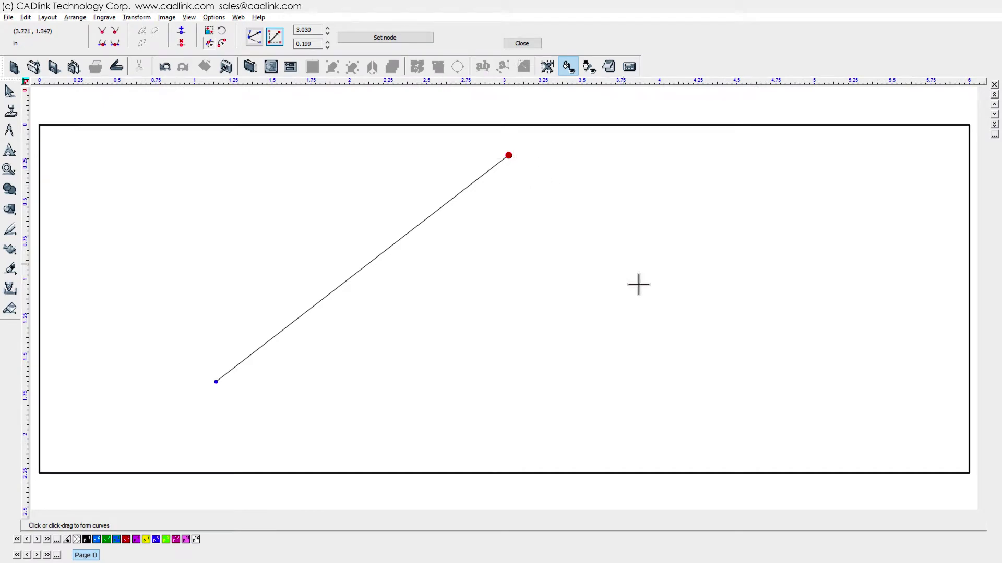
click(718, 346)
drag(717, 346, 816, 392)
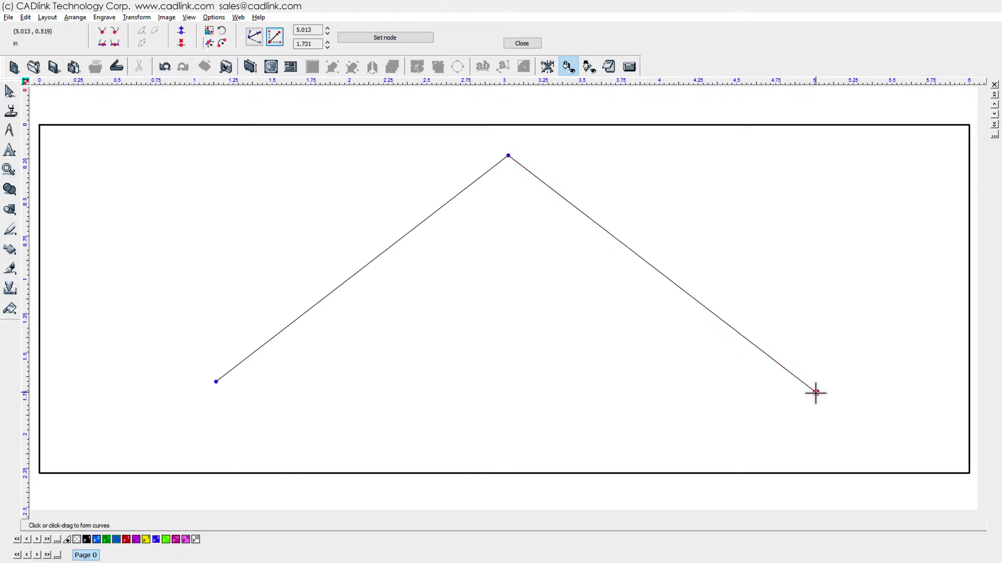
click(296, 395)
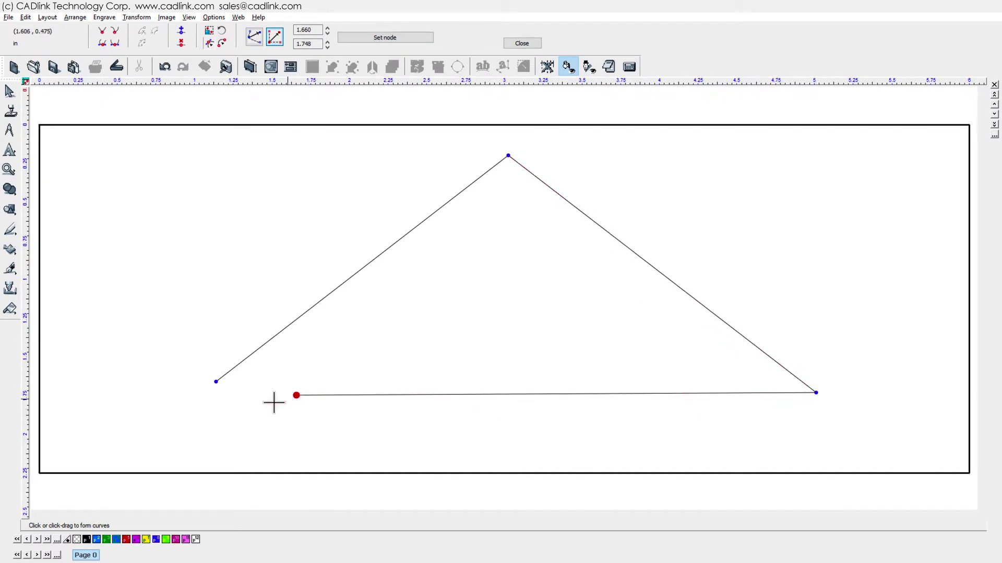
drag(125, 352, 77, 302)
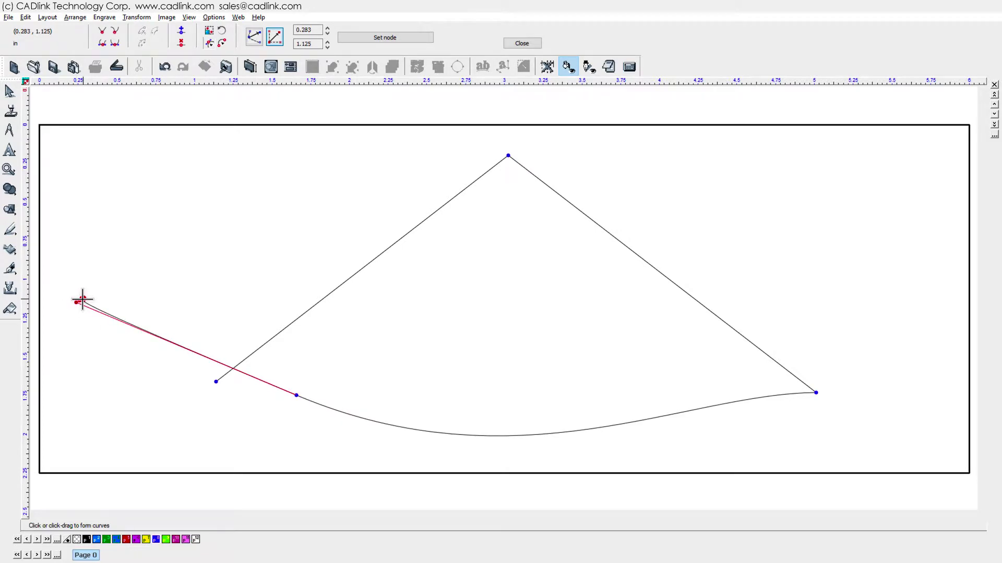
drag(131, 142, 150, 89)
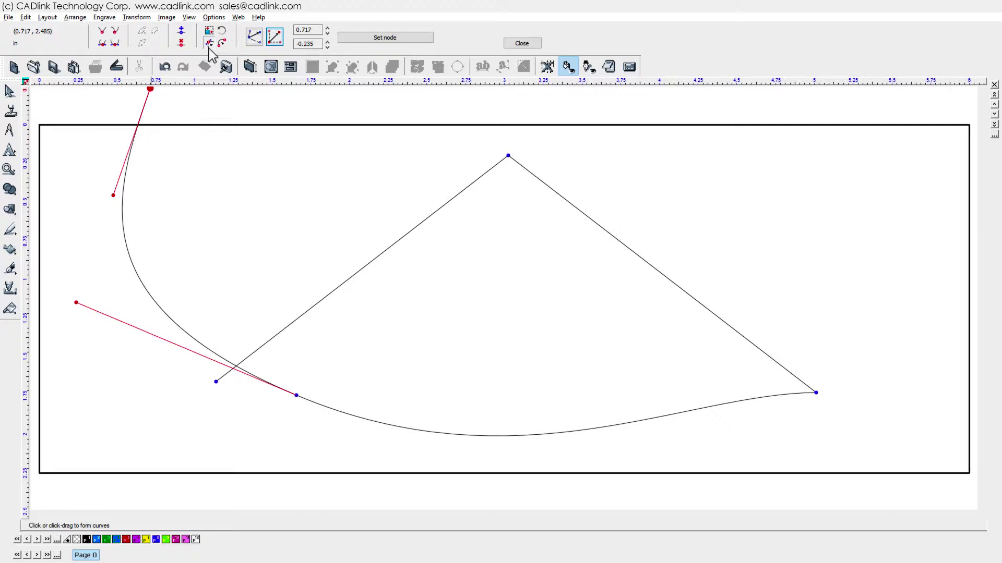
click(209, 46)
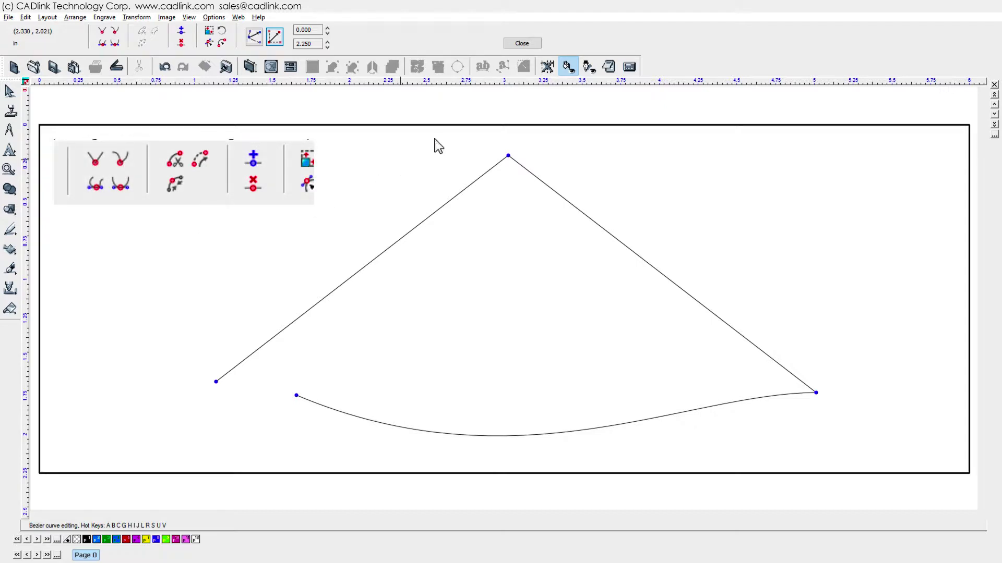
- Make the peak node symmetrical and level its tangent handles into a rounded arch
drag(454, 111, 557, 186)
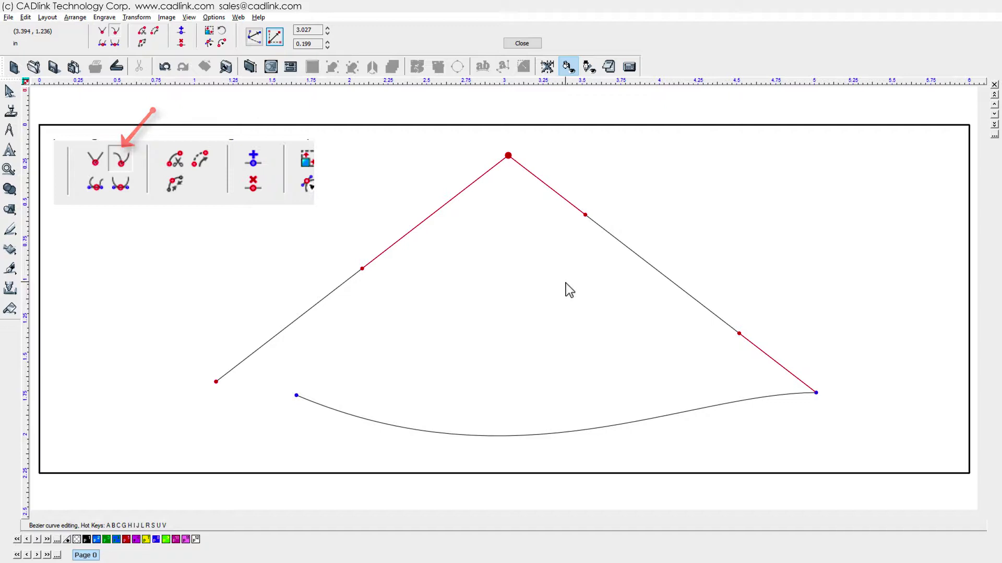
click(116, 44)
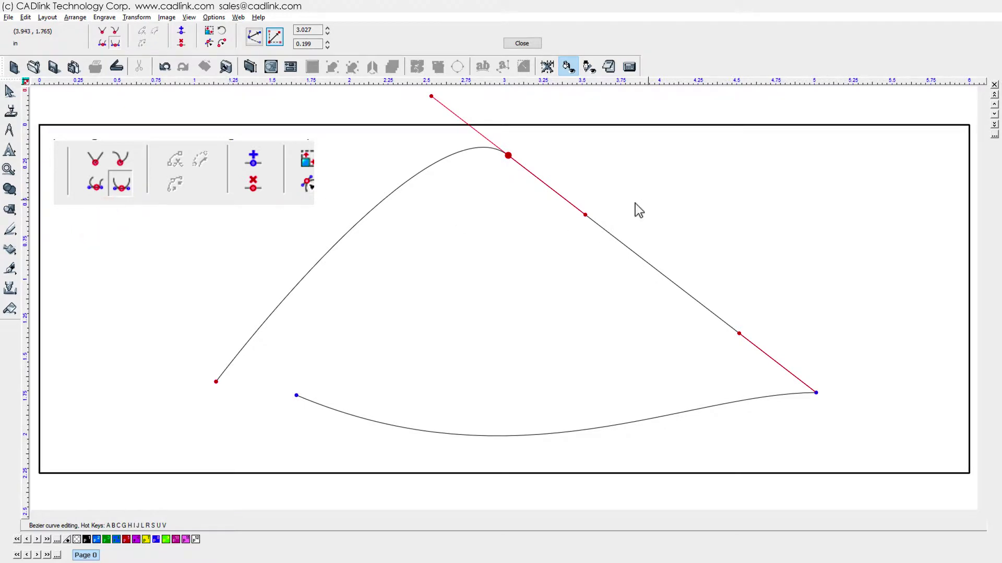
drag(584, 217, 598, 106)
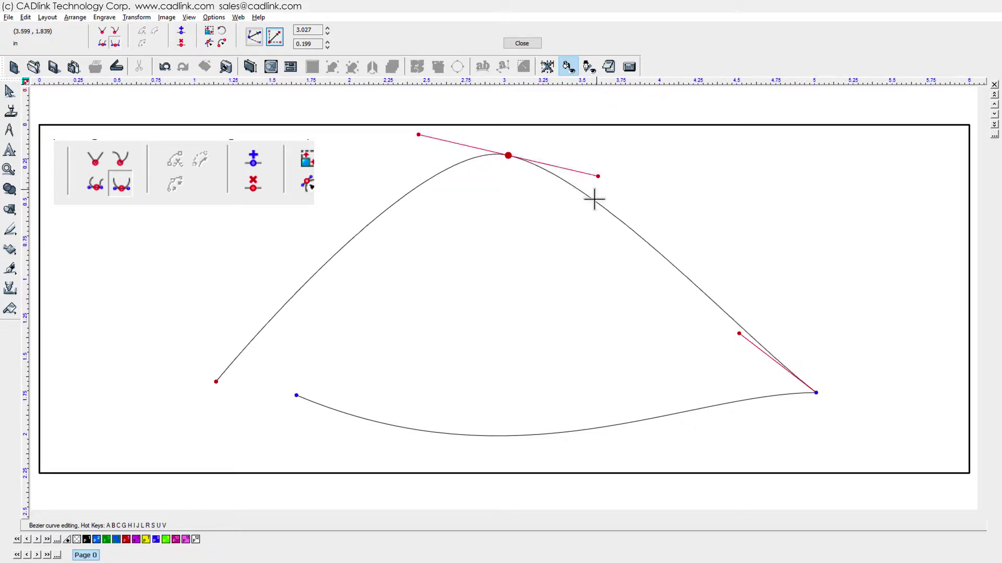
mouse_move(598, 135)
mouse_down()
mouse_move(599, 169)
mouse_move(617, 139)
mouse_move(823, 154)
mouse_move(597, 155)
mouse_up()
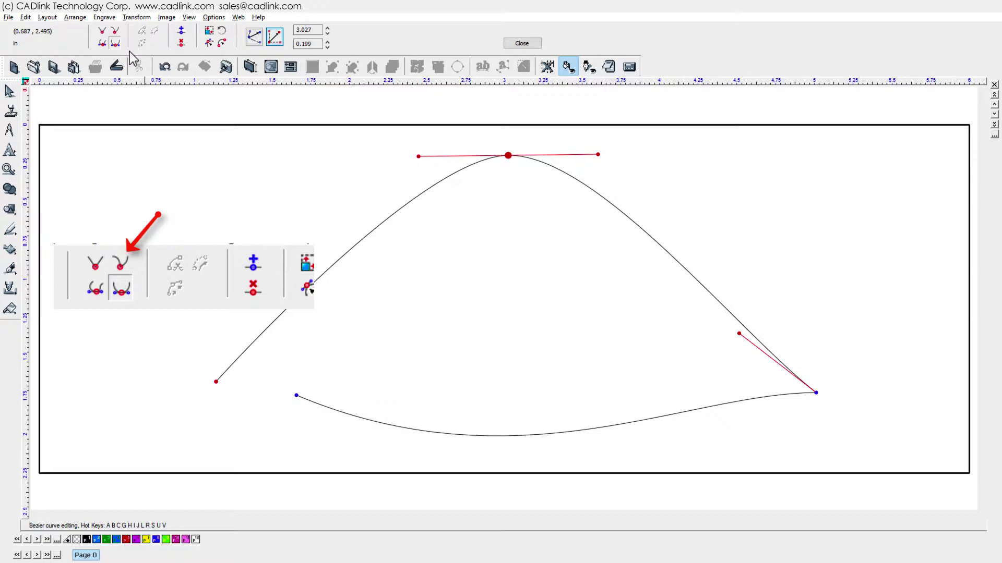
- Set the peak node to Smooth, then lengthen and level its right handle to widen the right bulge
click(122, 261)
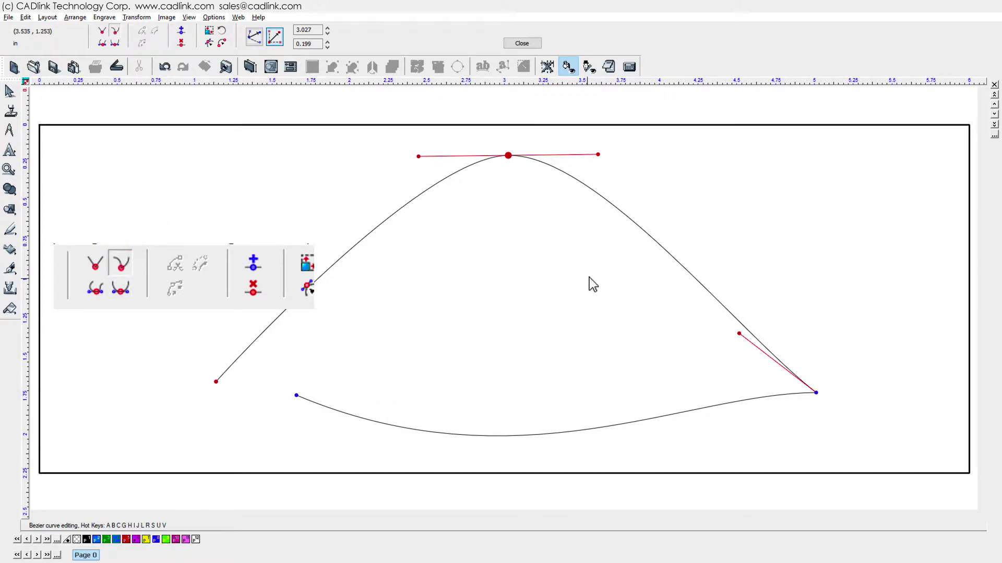
mouse_move(597, 155)
mouse_down()
mouse_move(595, 112)
mouse_move(594, 205)
mouse_move(644, 143)
mouse_move(733, 127)
mouse_up()
mouse_move(800, 140)
mouse_down()
mouse_move(819, 168)
mouse_move(826, 215)
mouse_up()
mouse_move(824, 163)
mouse_down()
mouse_move(649, 154)
mouse_move(733, 154)
mouse_up()
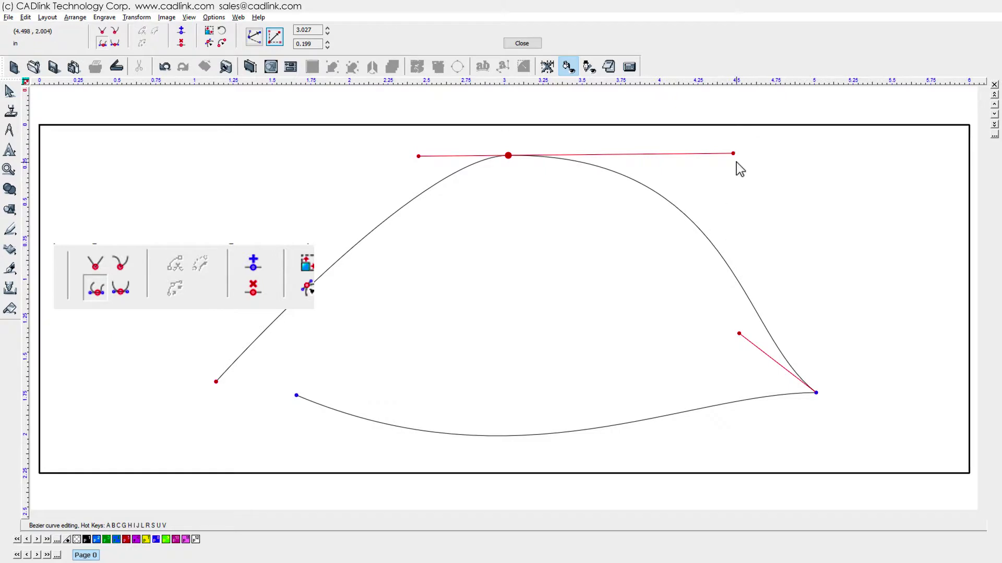
drag(732, 153, 723, 172)
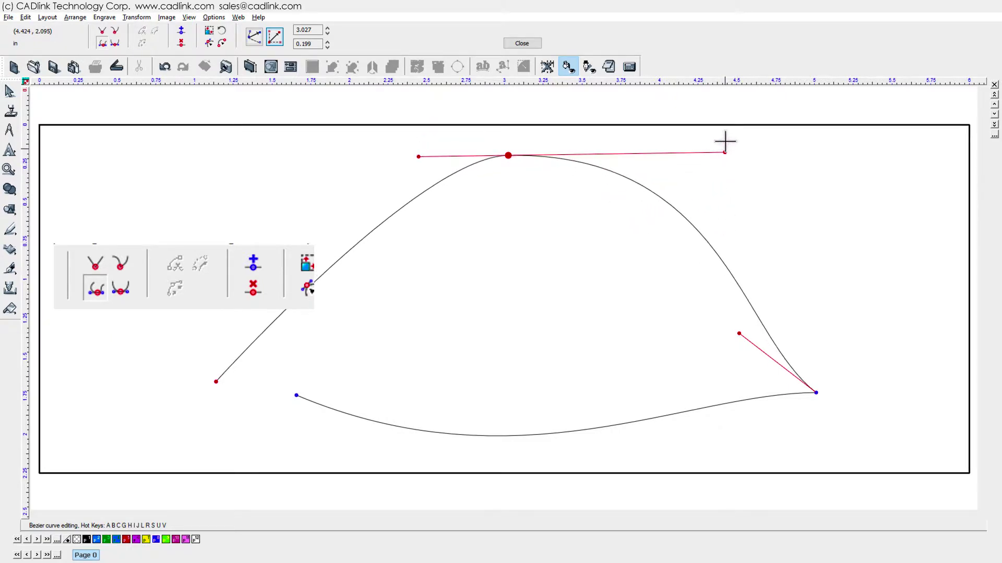
mouse_move(723, 173)
mouse_down()
mouse_move(839, 162)
mouse_move(728, 171)
mouse_move(761, 152)
mouse_move(758, 123)
mouse_up()
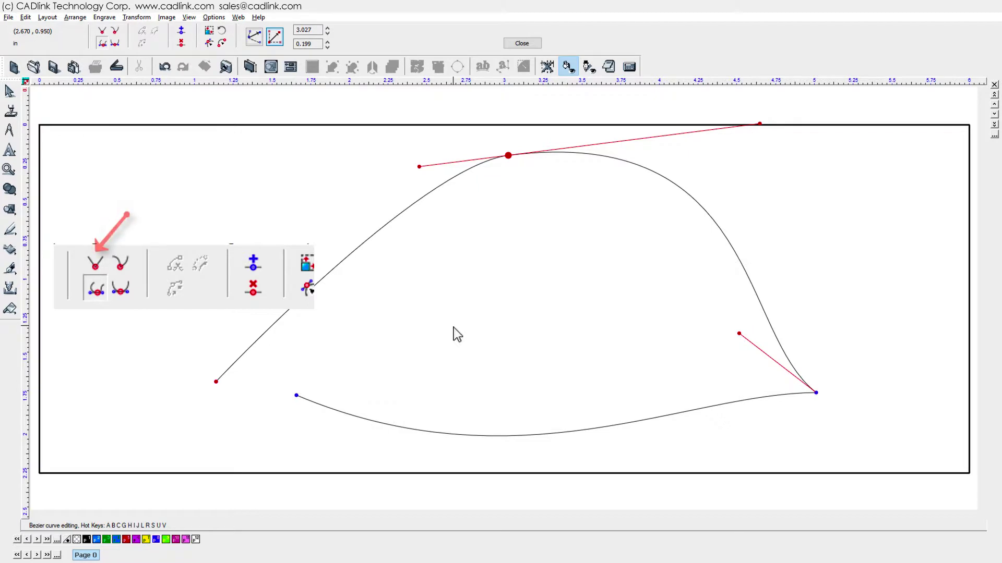
- Make the peak node a cusp and swing its left handle up-left to tighten the left arc
click(102, 31)
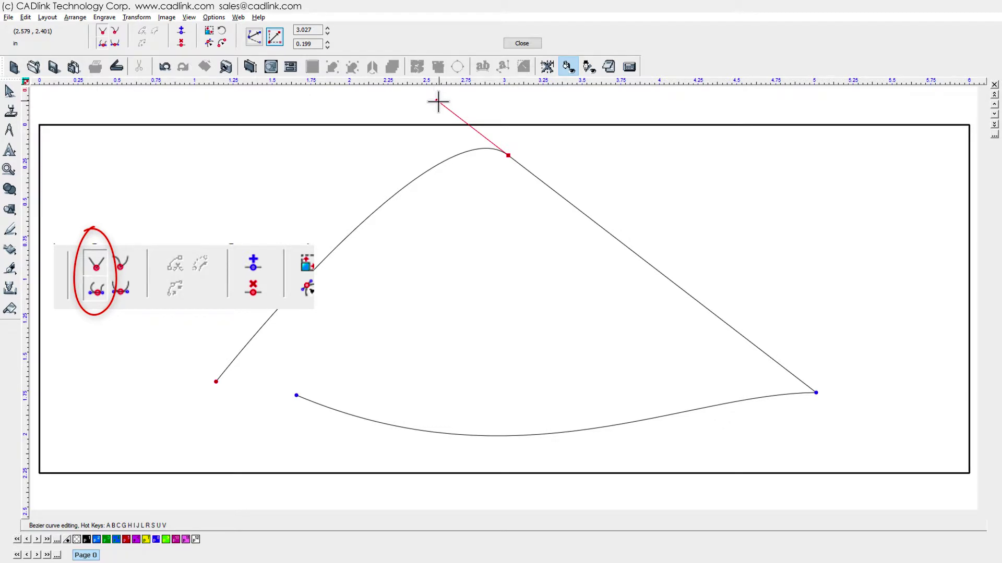
drag(439, 100, 477, 134)
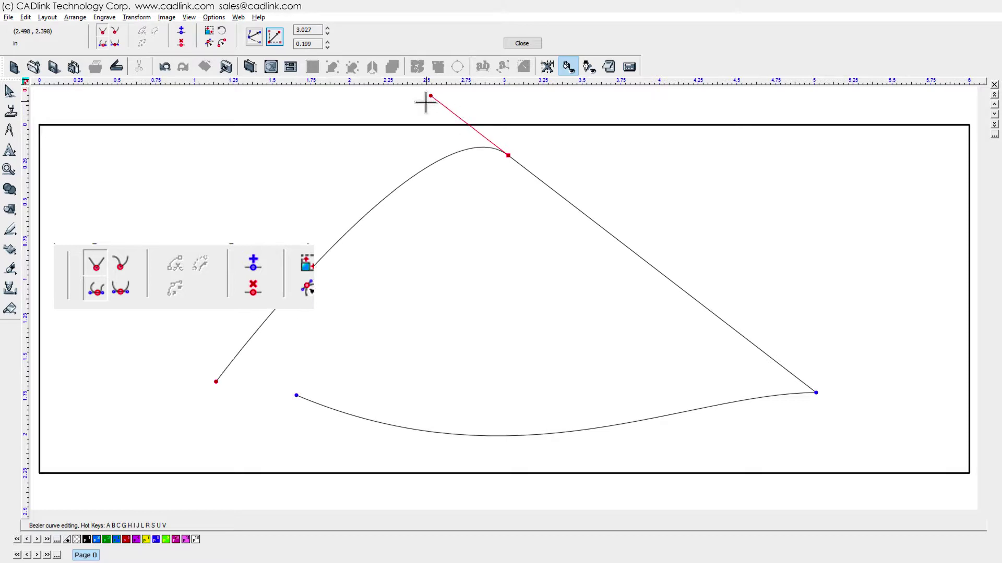
mouse_move(478, 133)
mouse_down()
mouse_move(430, 99)
mouse_move(484, 138)
mouse_move(432, 97)
mouse_up()
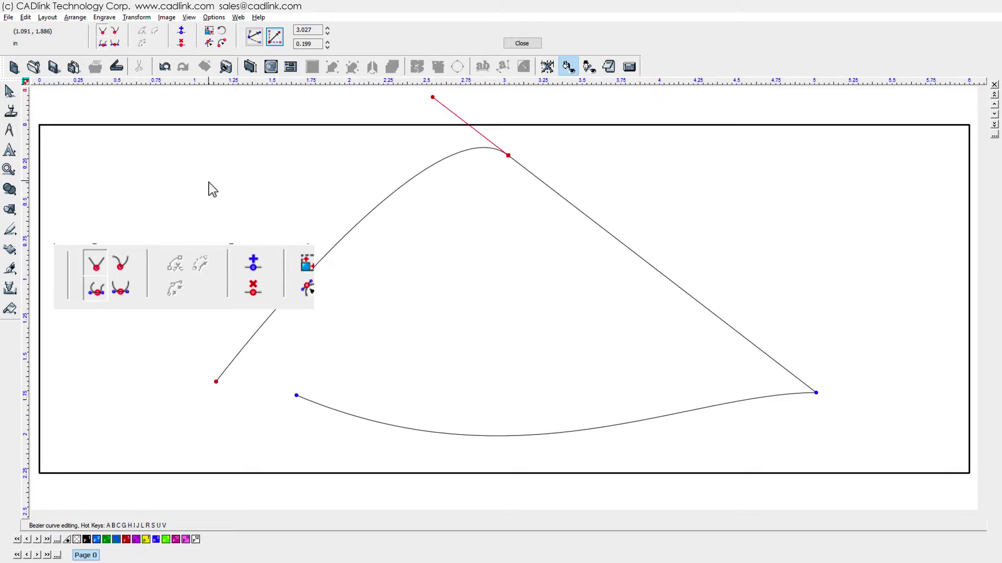
click(114, 33)
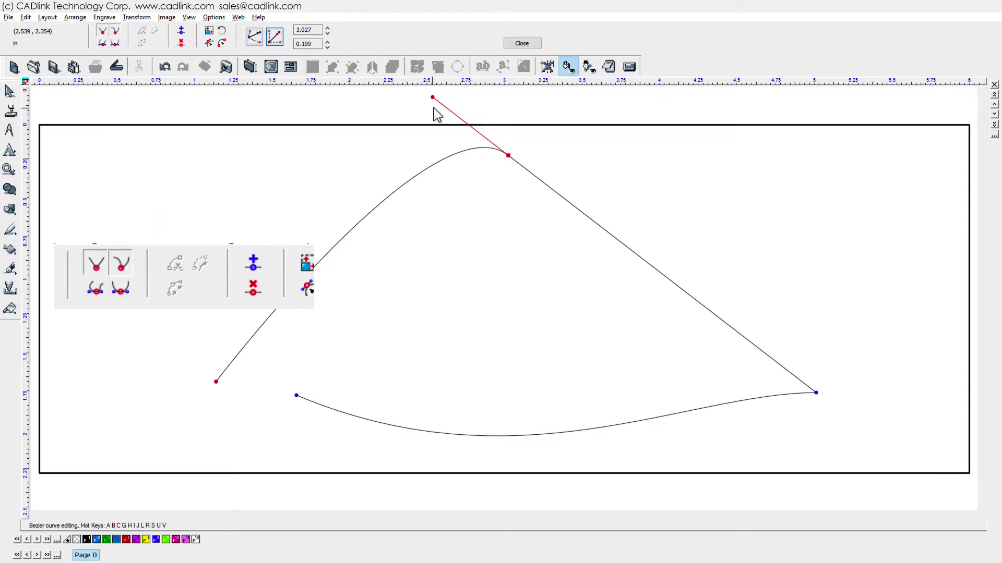
mouse_move(421, 107)
mouse_down()
mouse_move(409, 179)
mouse_move(443, 117)
mouse_move(494, 94)
mouse_move(438, 94)
mouse_move(394, 127)
mouse_up()
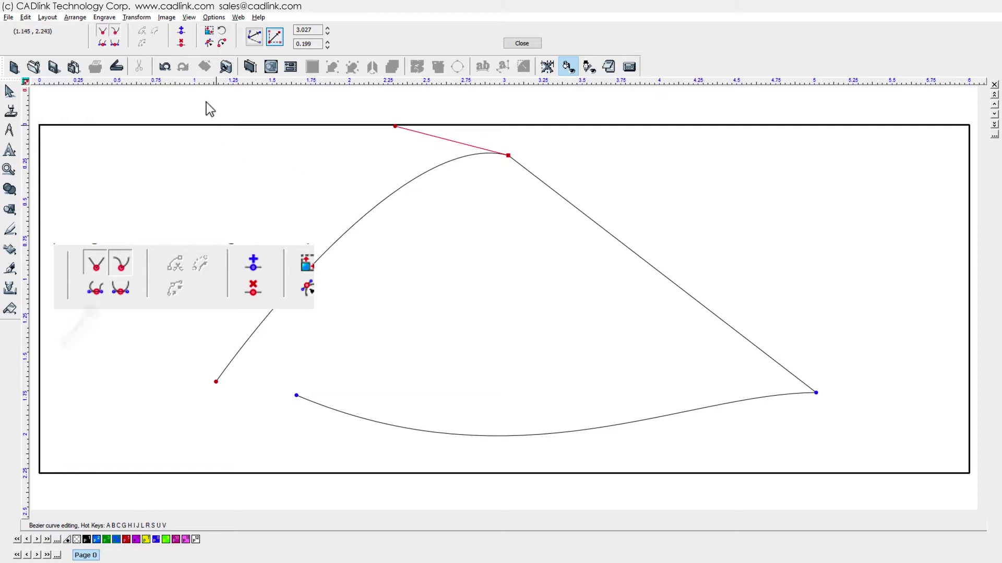
click(101, 42)
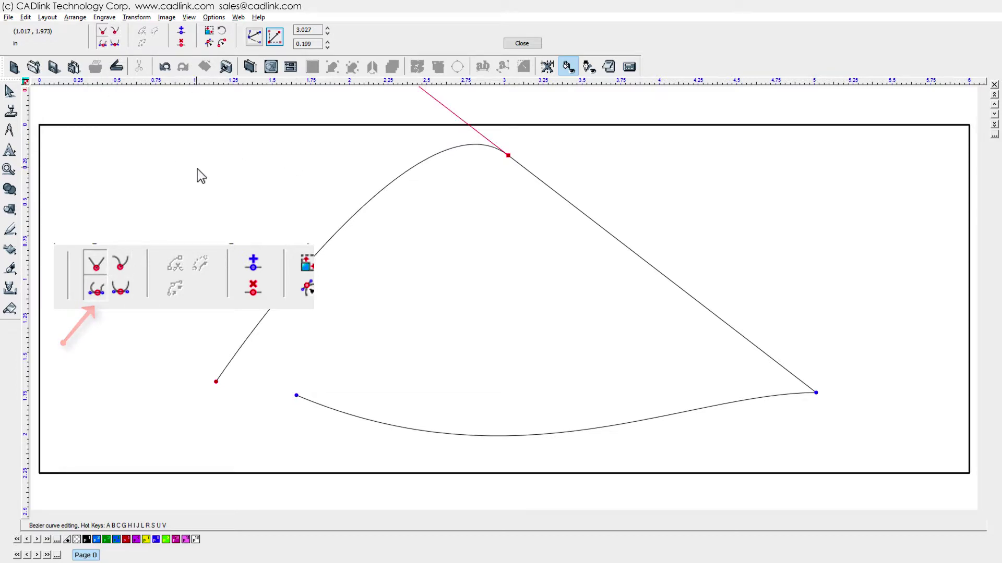
- Break the peak node, rejoin its ends with a curve, and join the lower-left endpoints
drag(419, 203, 566, 135)
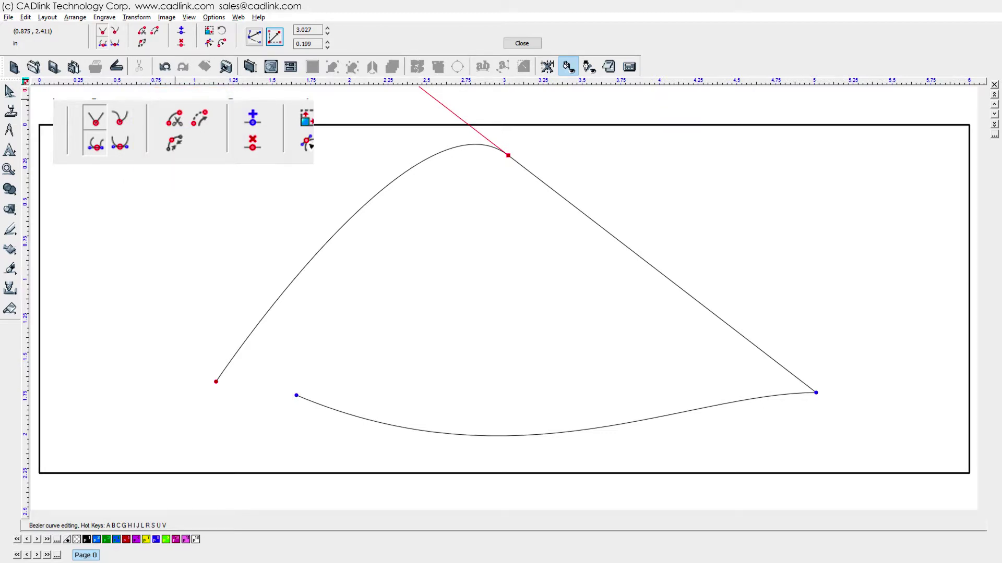
click(173, 121)
drag(597, 113, 428, 192)
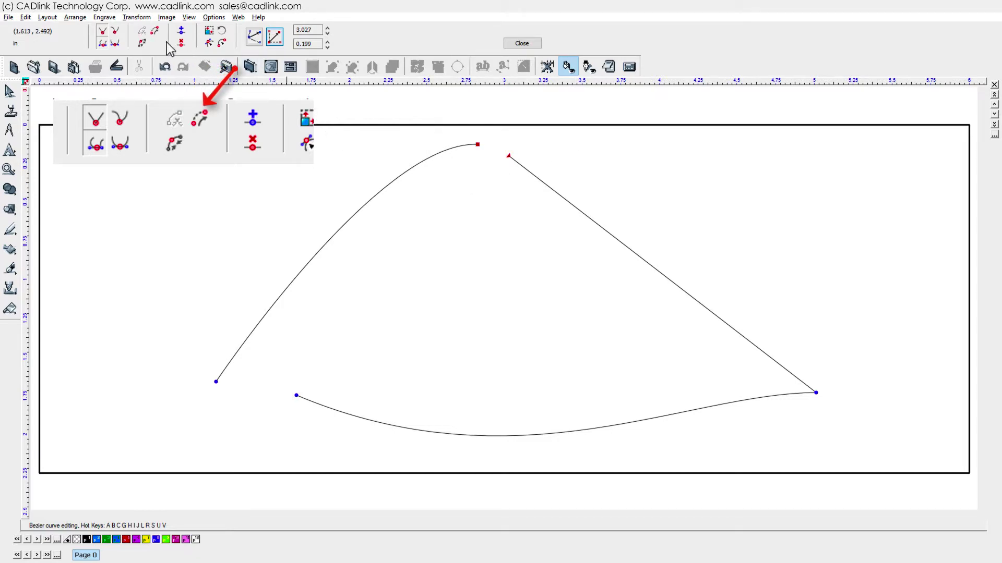
click(199, 120)
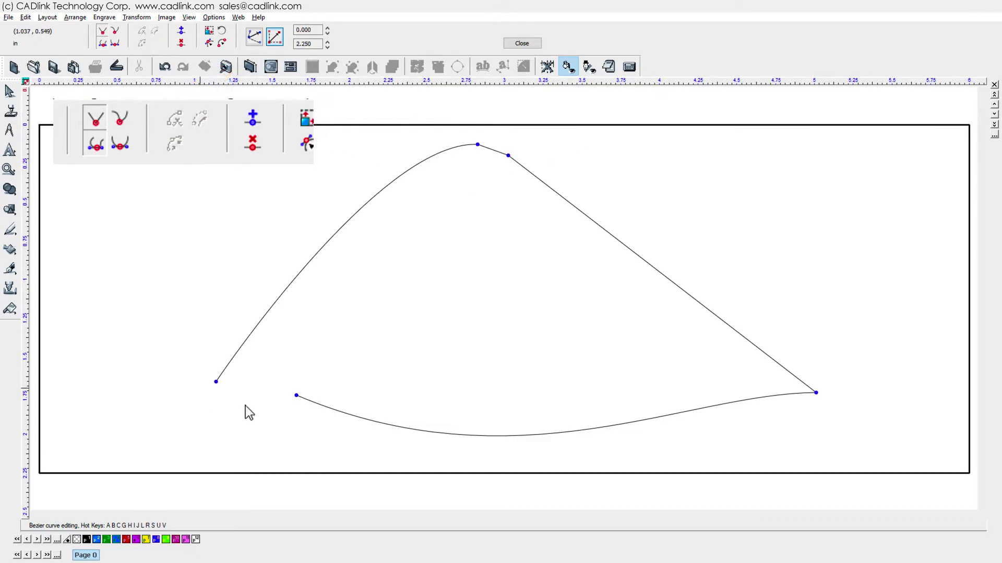
drag(120, 347, 369, 433)
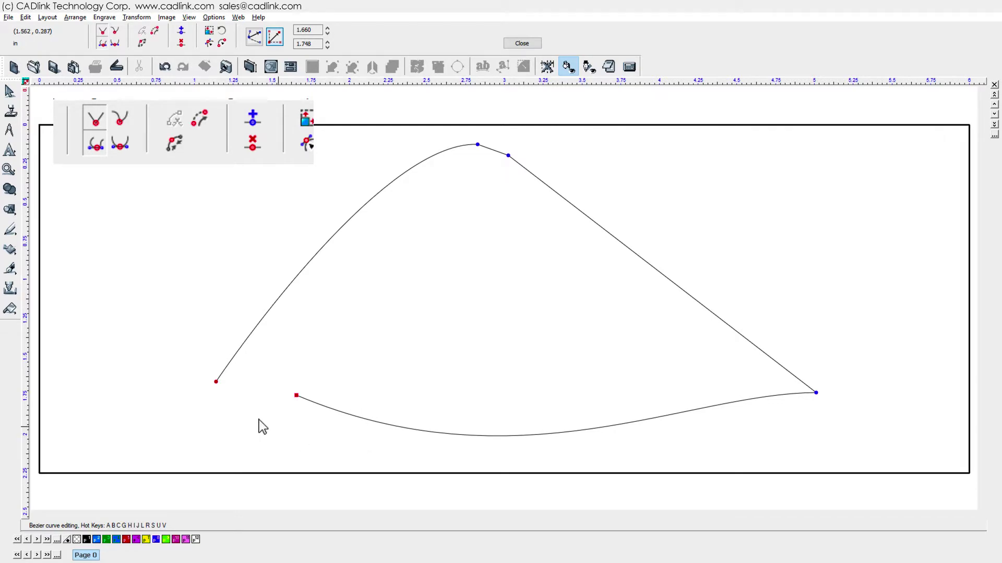
click(143, 45)
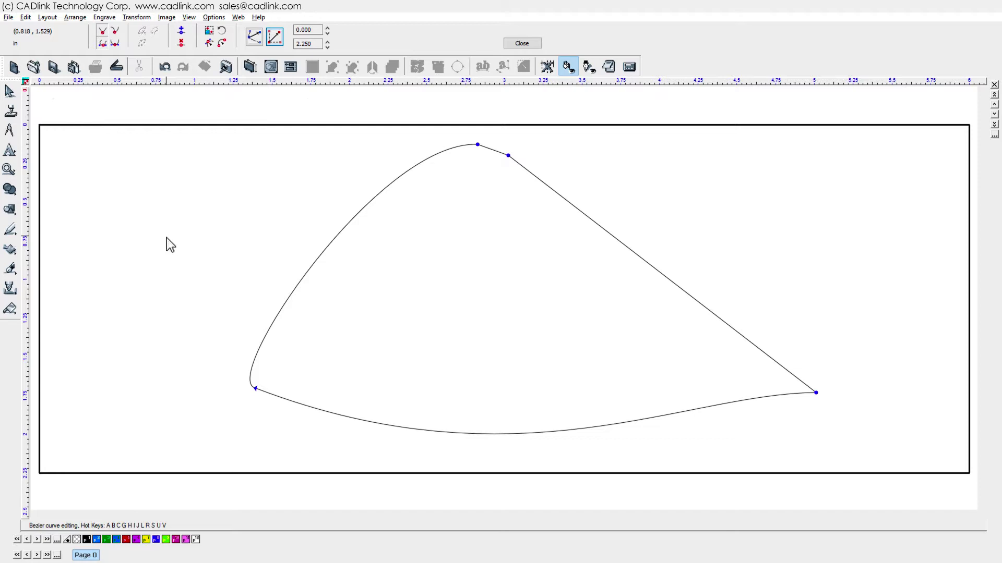
- Add five nodes along the shape's curved left edge
drag(189, 306, 304, 420)
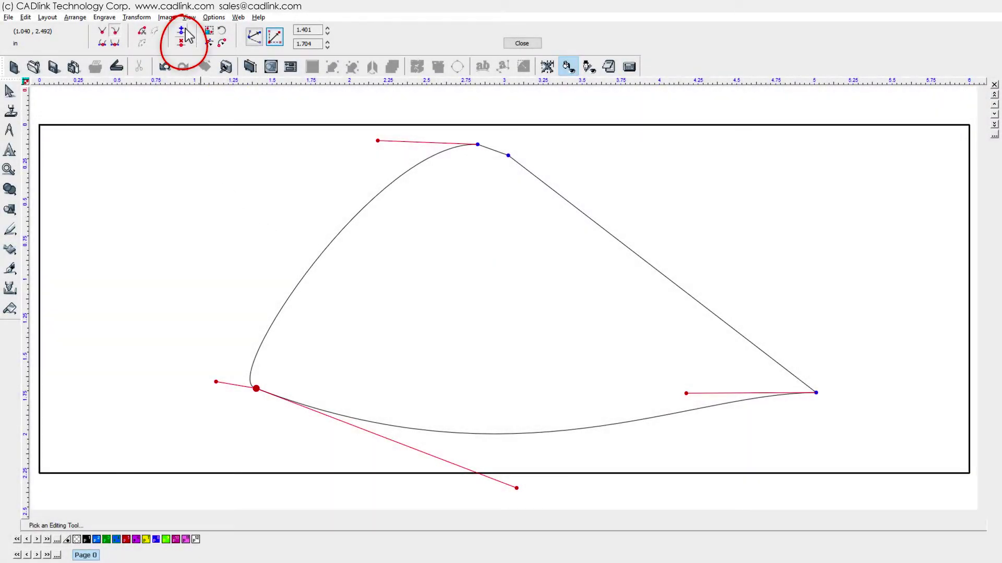
click(186, 30)
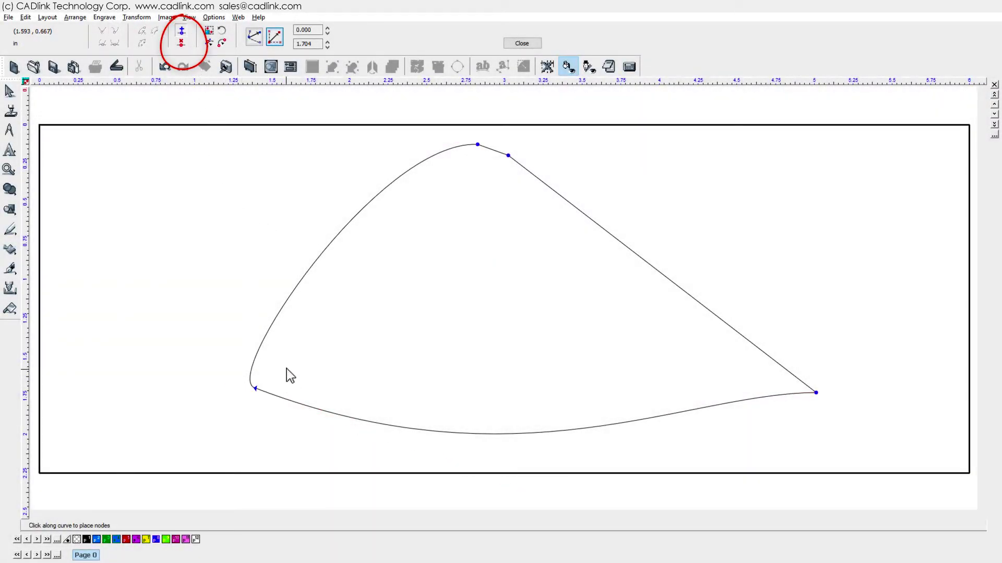
click(260, 343)
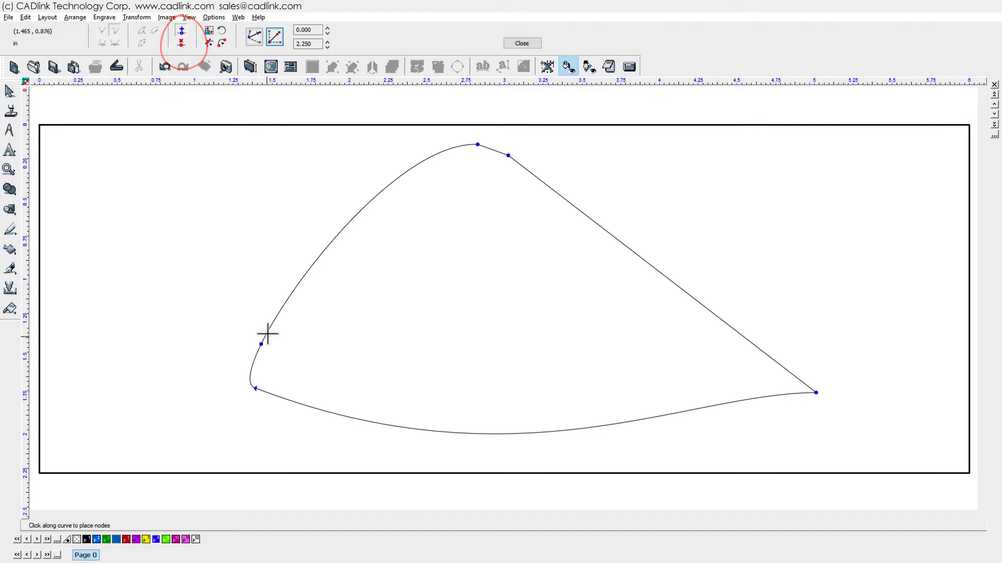
click(281, 309)
click(308, 271)
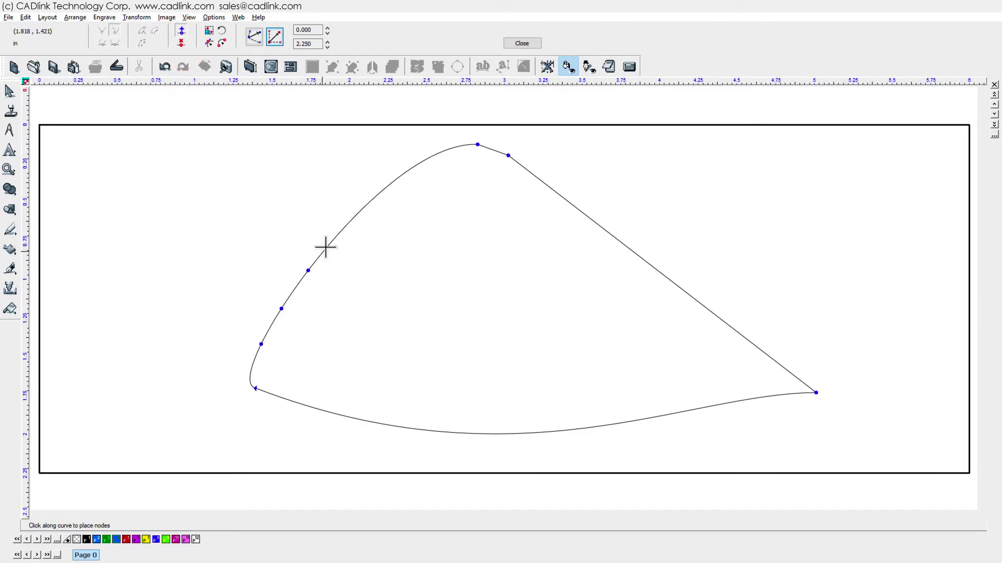
click(340, 231)
click(378, 194)
- Add three nodes down the straight right edge
click(602, 228)
click(667, 279)
click(739, 334)
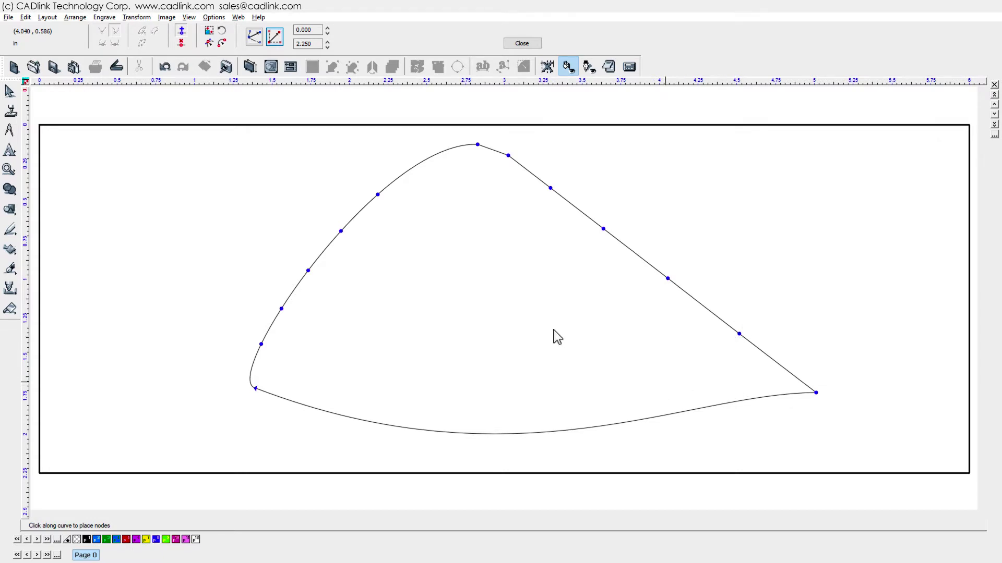
- Delete two left-curve nodes and one right-edge node, then marquee the lower right-edge nodes
click(181, 42)
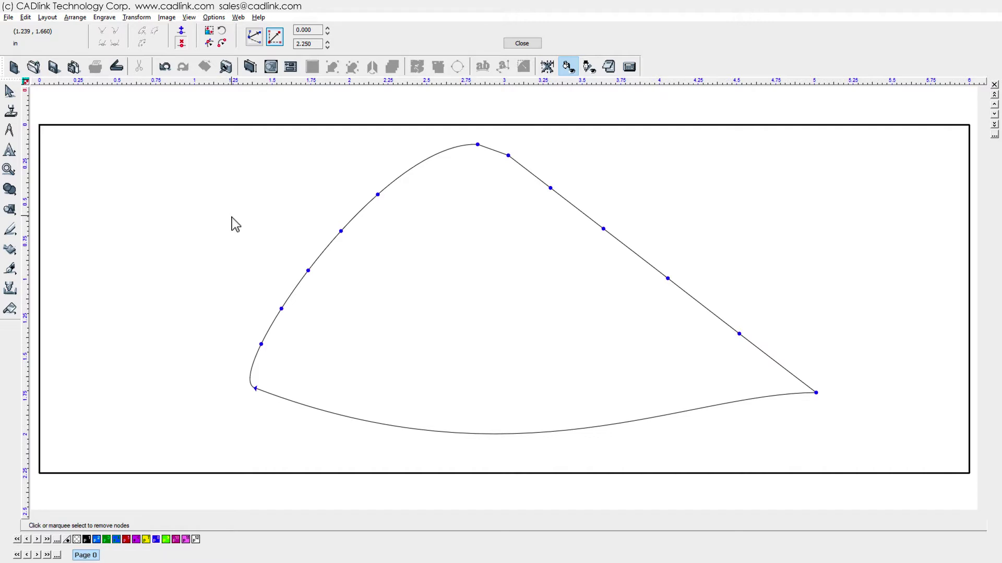
click(307, 269)
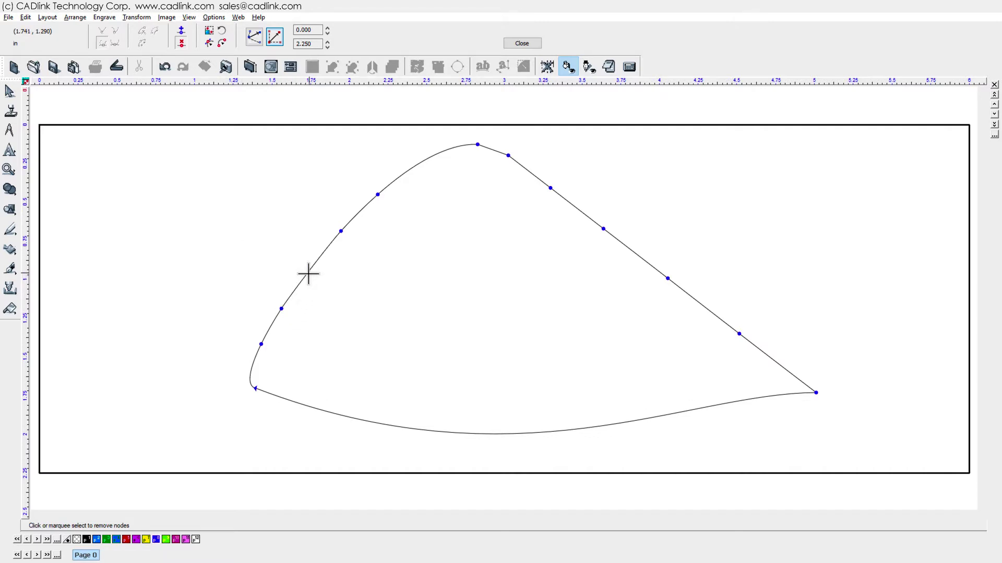
click(376, 195)
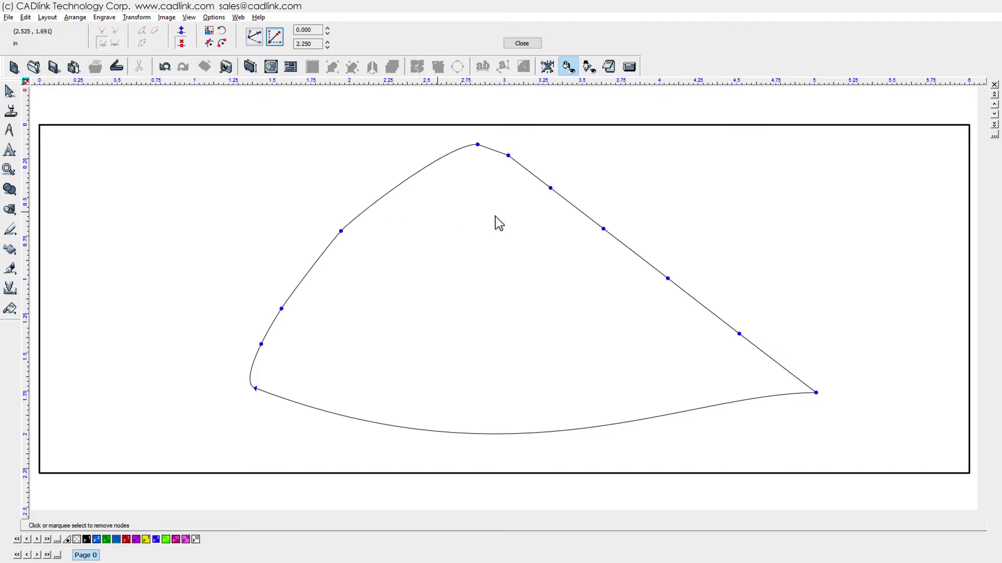
click(551, 187)
drag(655, 203, 756, 375)
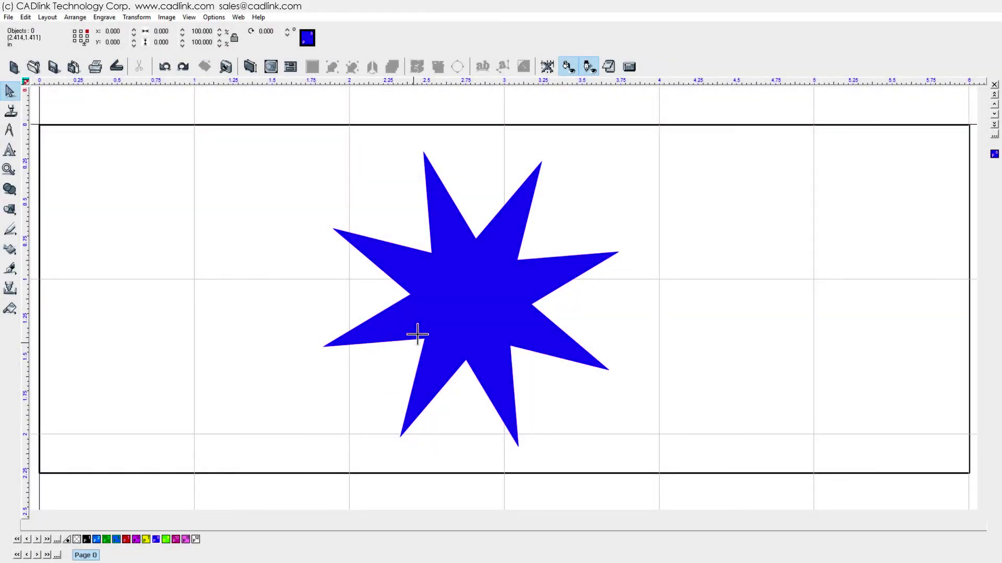
- Node-edit the star and scale the upper-right point's two nodes inward
click(417, 335)
double_click(425, 328)
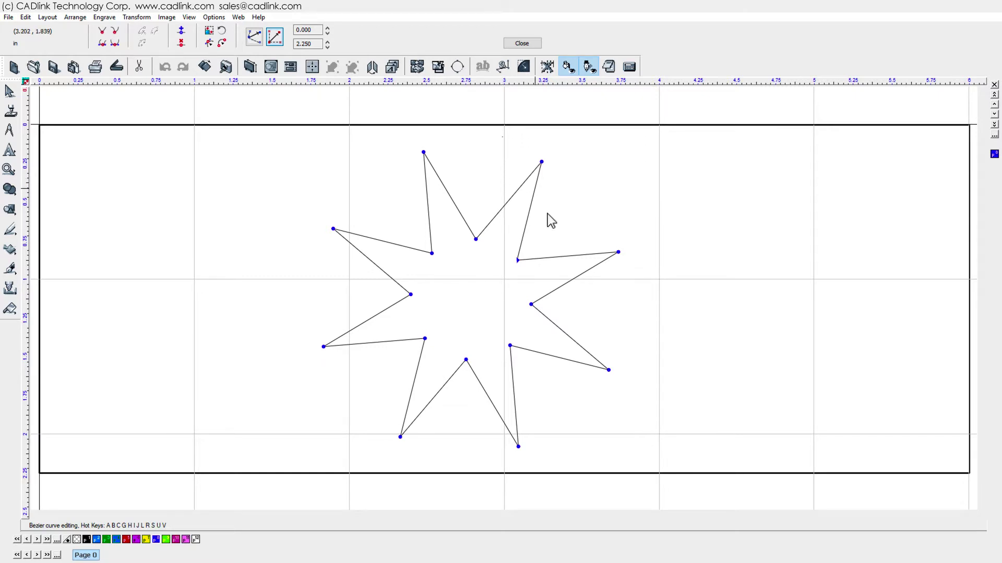
drag(500, 137, 644, 291)
click(209, 32)
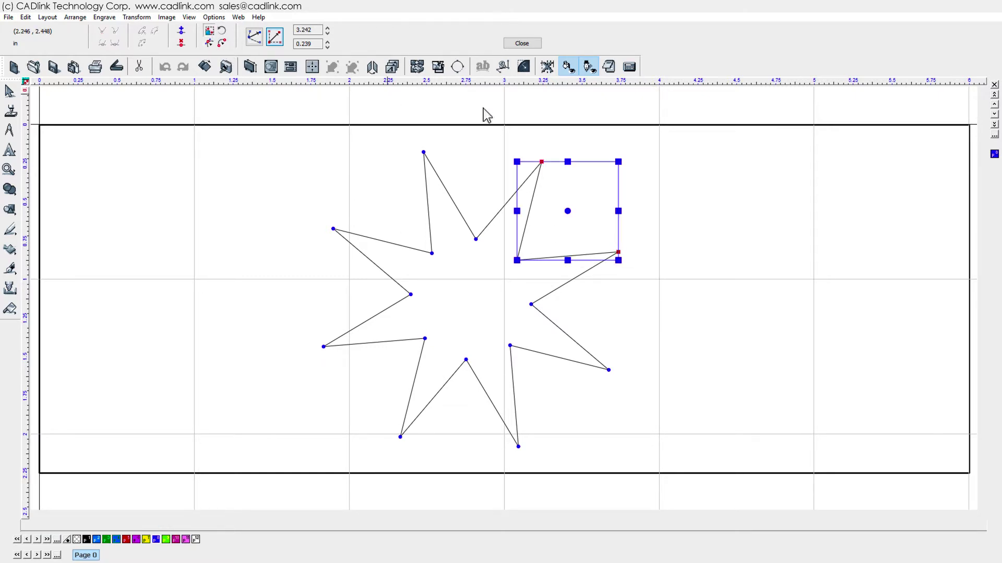
drag(618, 211, 593, 213)
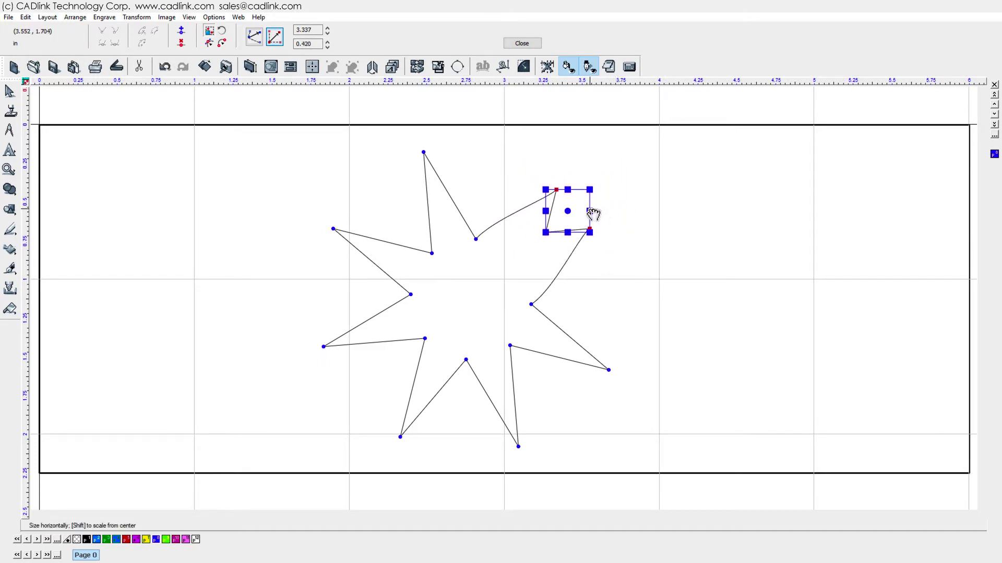
click(211, 36)
- Scale the upper-left point's three nodes in toward its centre
click(290, 138)
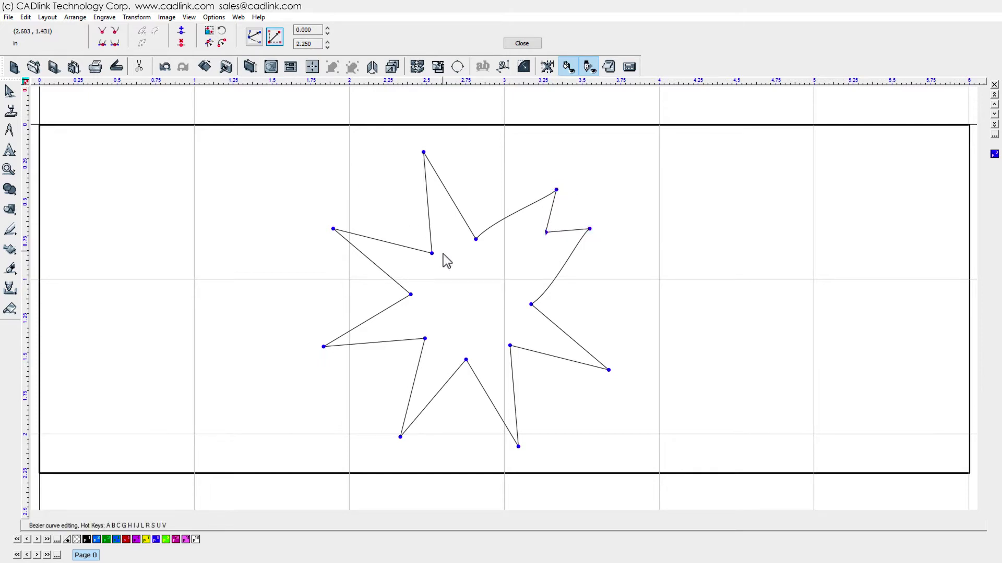
drag(443, 254, 448, 271)
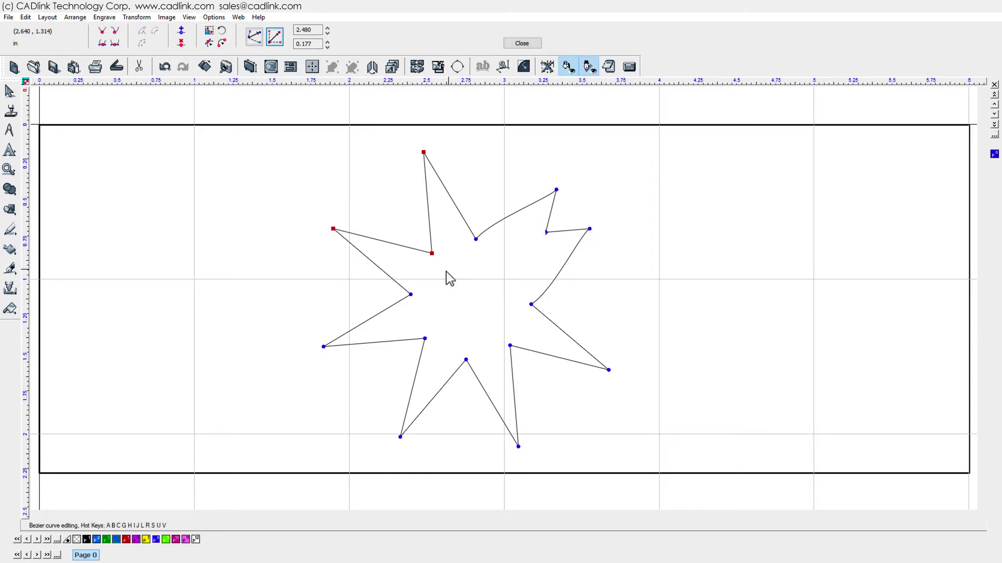
click(206, 36)
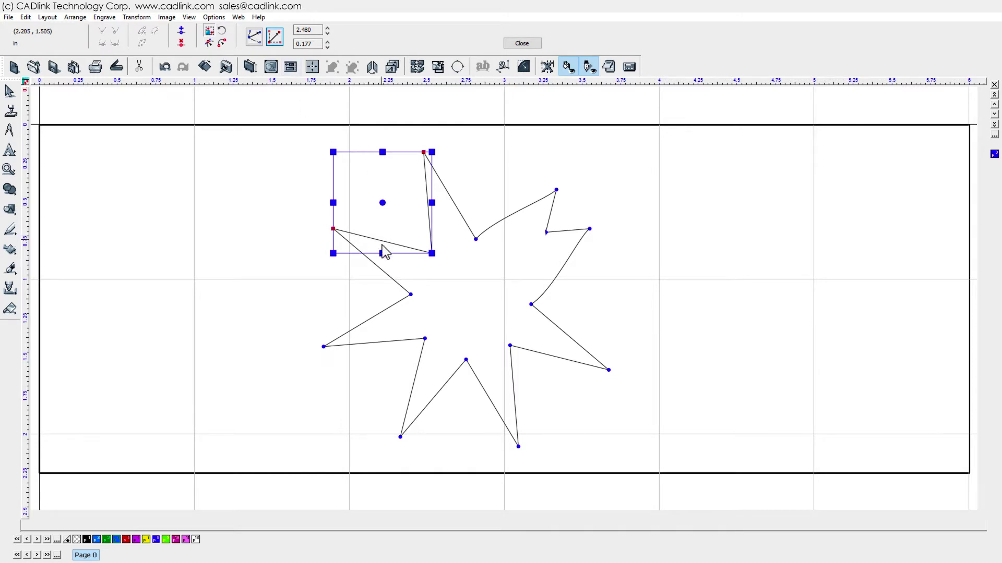
drag(385, 257, 381, 225)
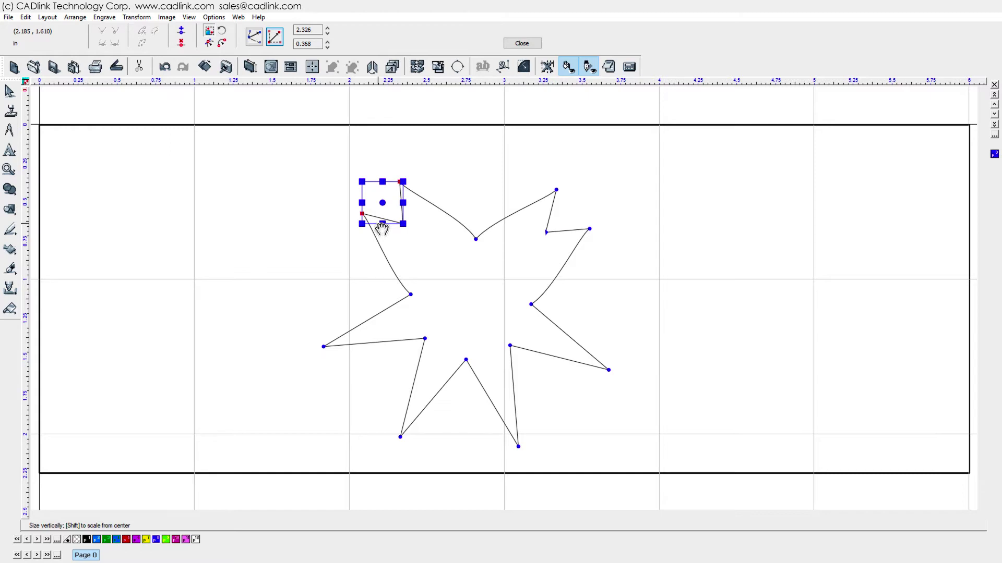
- Rotate the lower-left point's nodes around a rotation centre moved inside the star
click(210, 33)
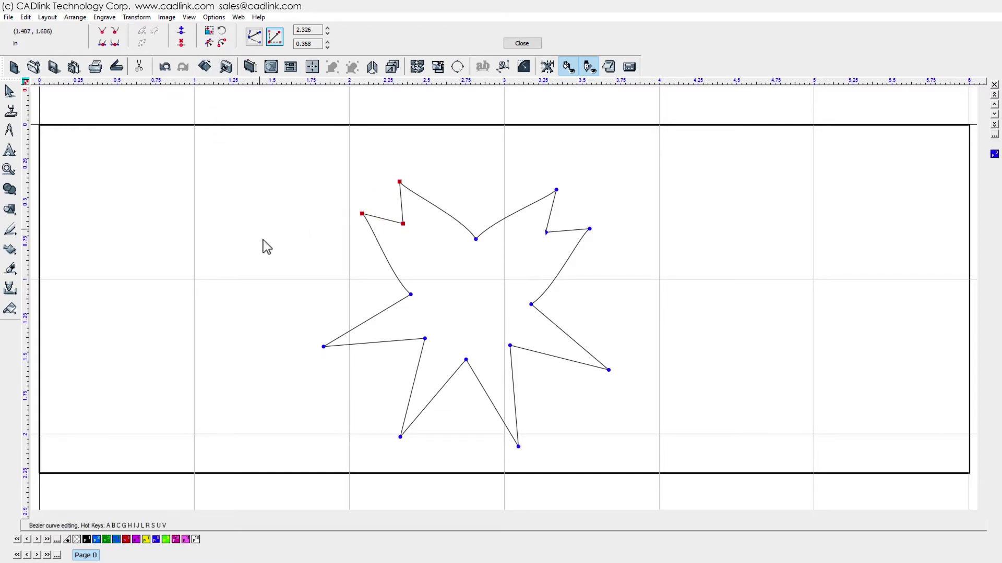
drag(290, 311, 431, 452)
click(222, 36)
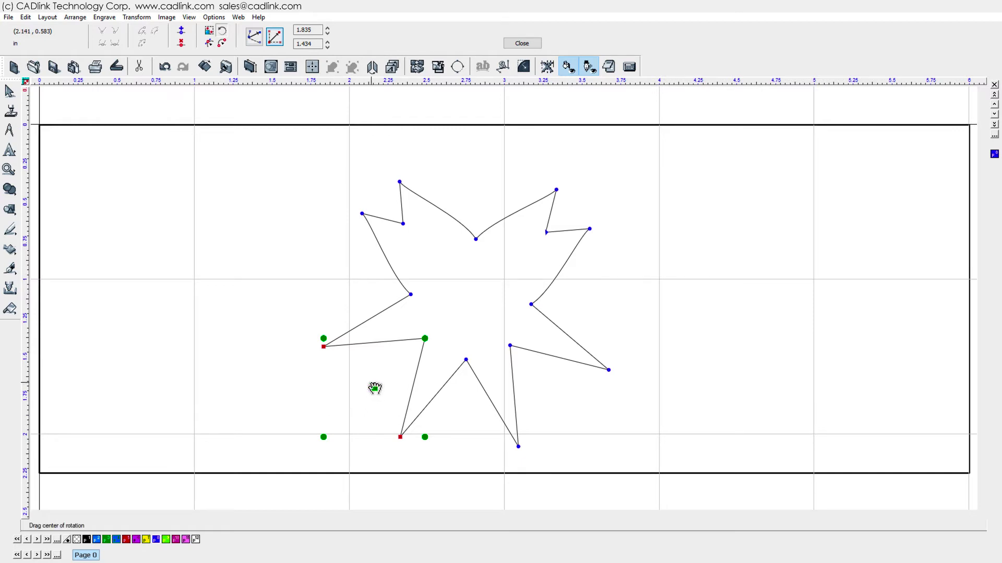
drag(393, 376, 403, 360)
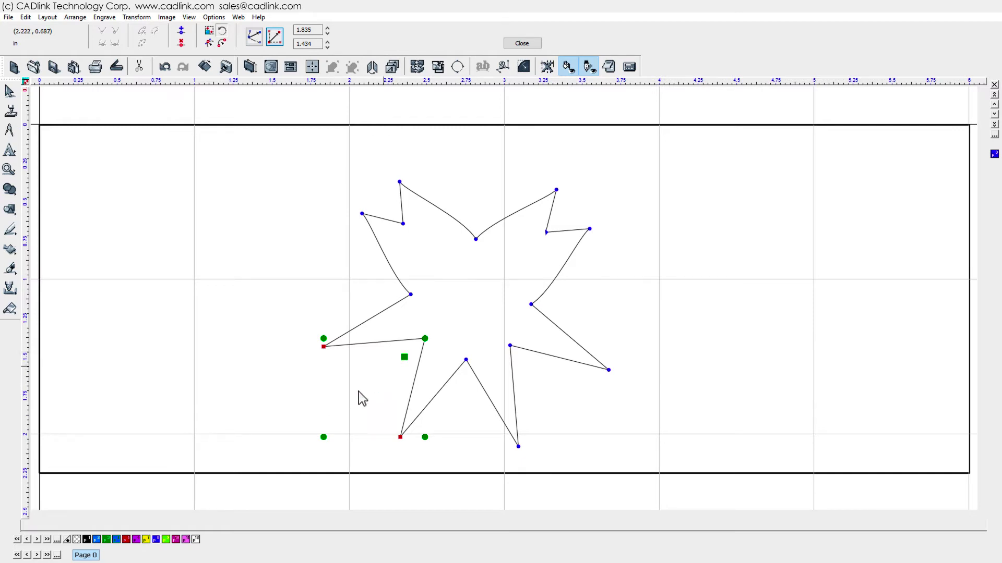
drag(324, 438, 302, 391)
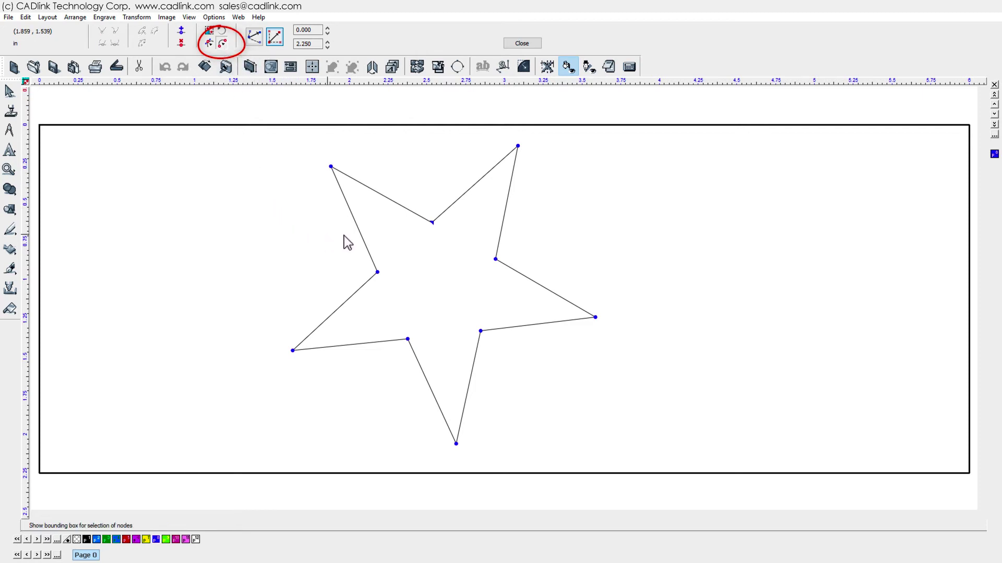
- Add nodes on the upper-left and top edges beside the star's top-left point, then select all nodes
click(354, 219)
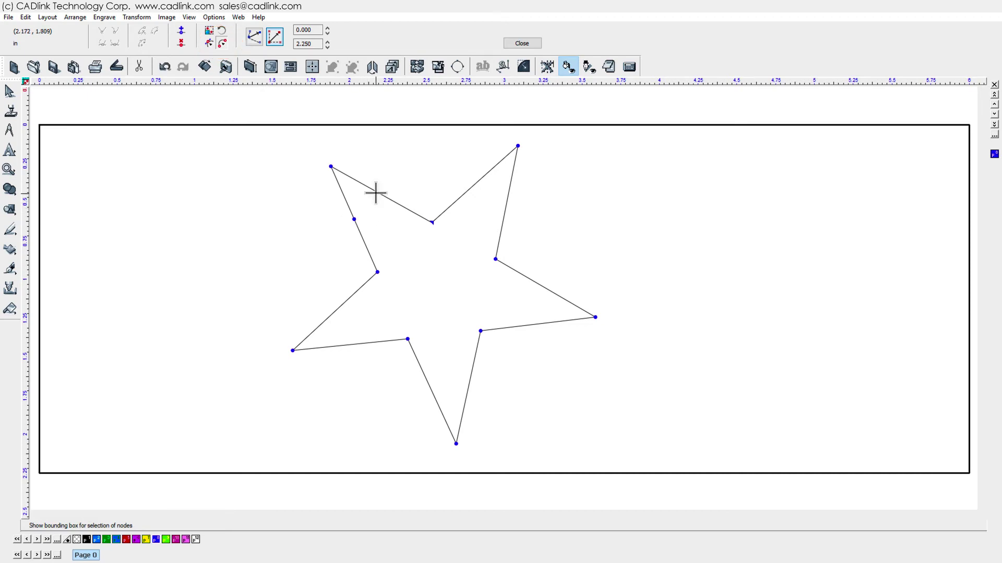
click(379, 193)
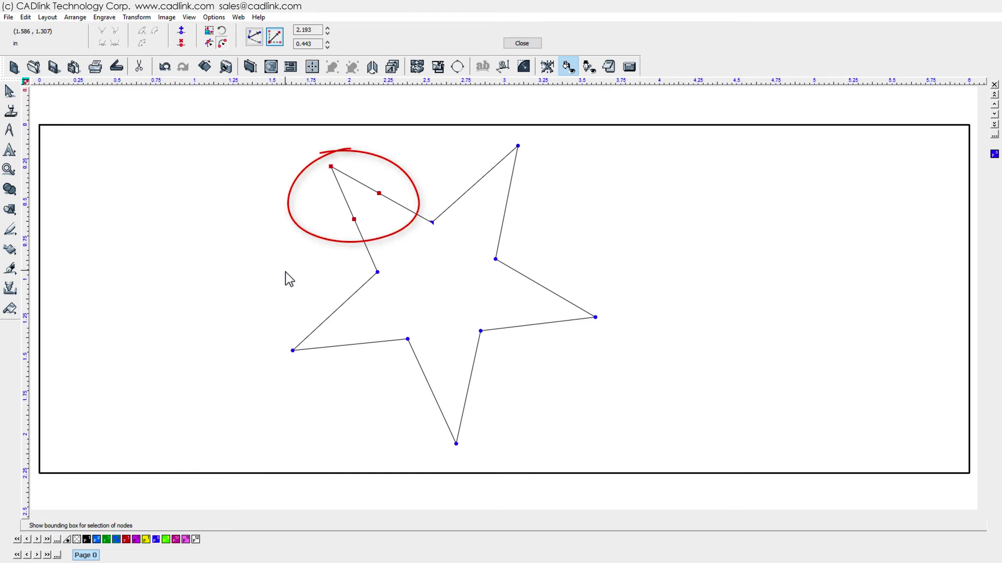
key(ctrl+a)
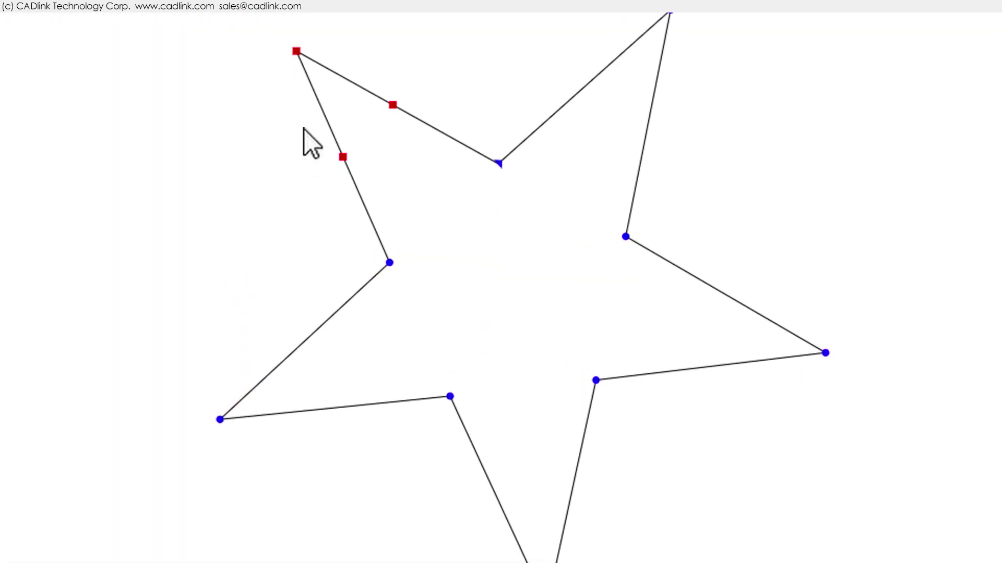
- Convert the star's top-left corner to a curve from the radial node menu
right_click(158, 160)
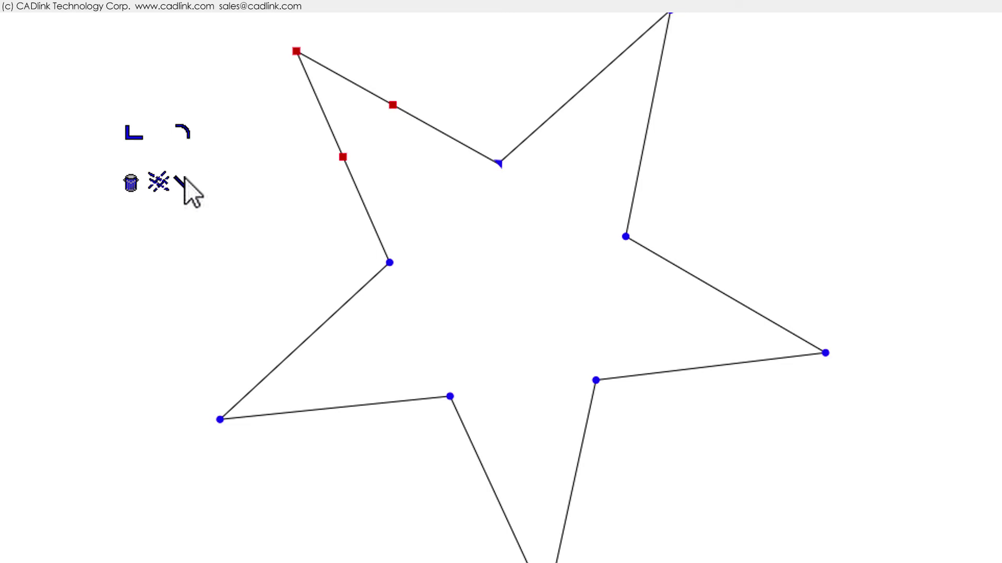
click(211, 164)
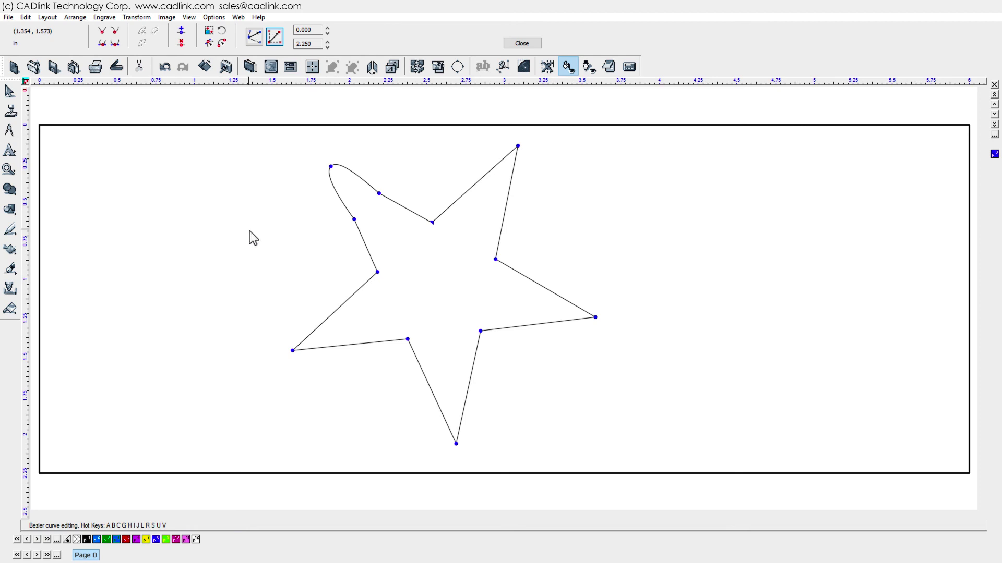
- Drag the curved top-left segment up and to the right to reshape the rounded tip
click(344, 222)
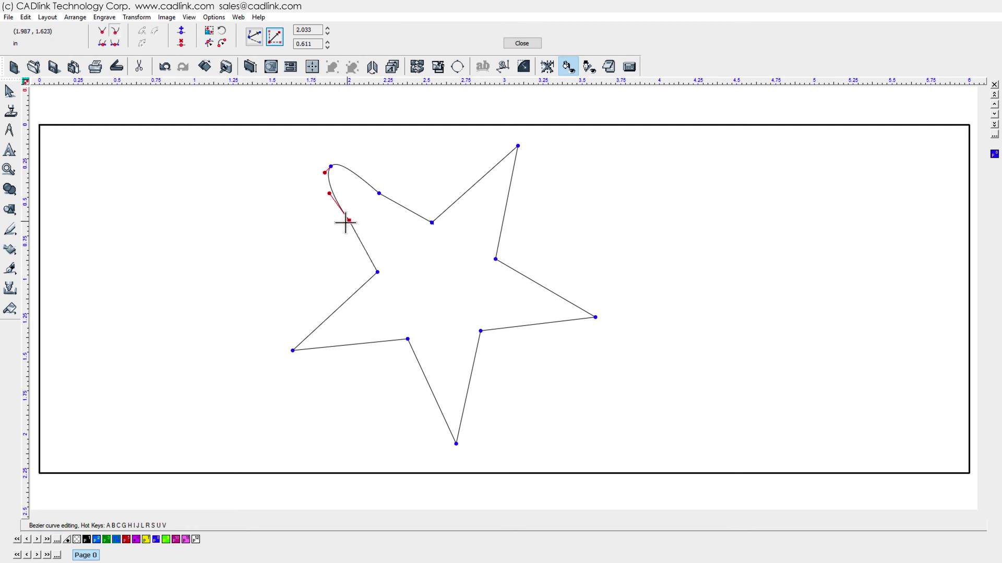
click(377, 191)
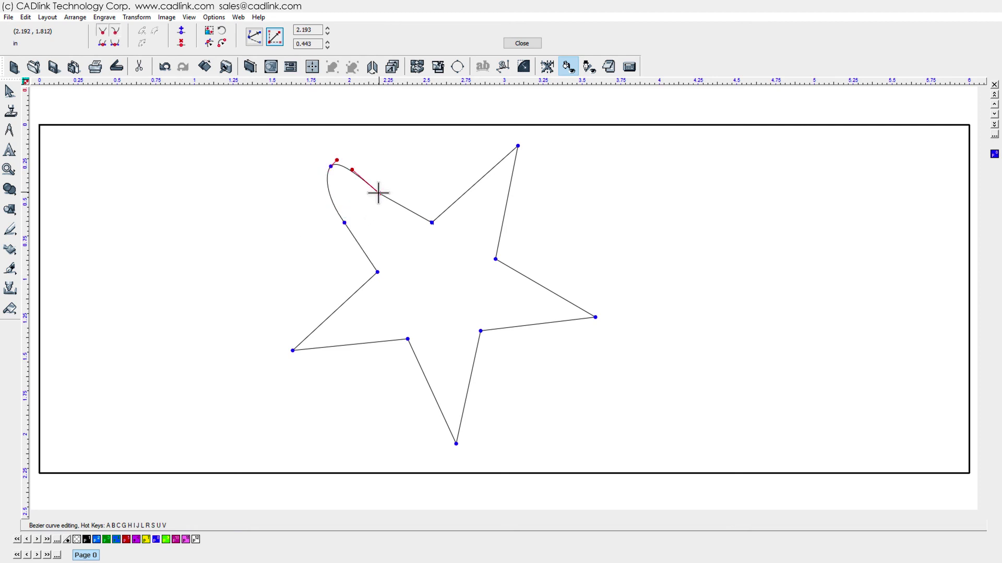
drag(378, 193, 385, 181)
click(386, 181)
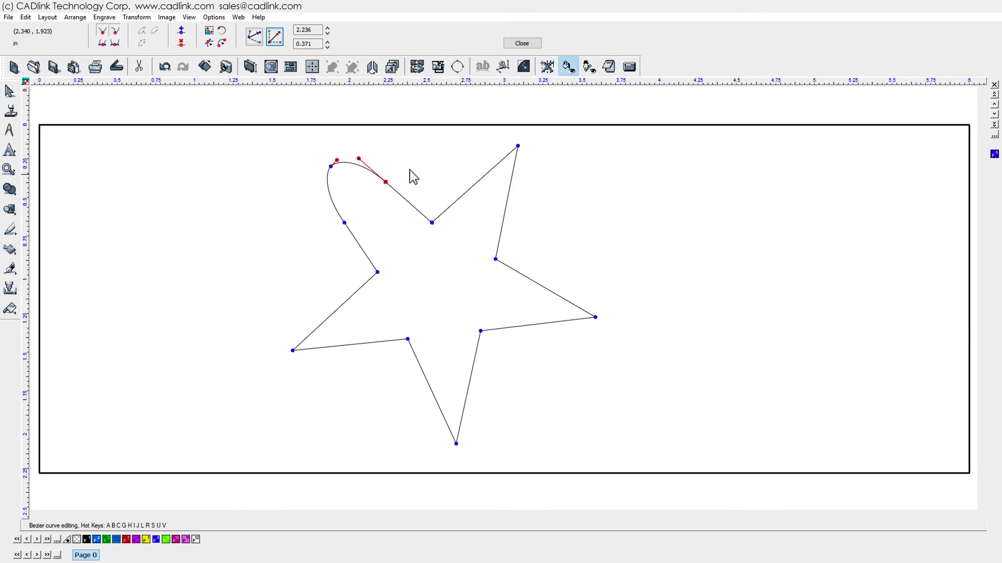